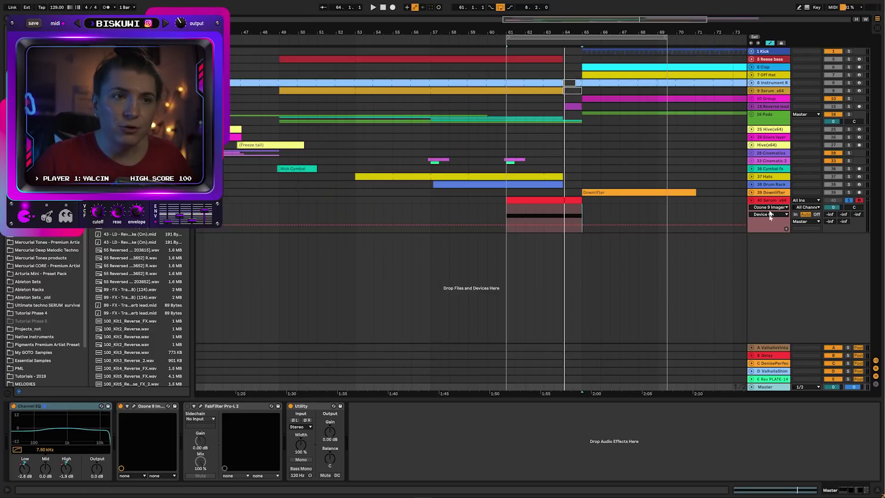
Step: Automate the Channel EQ low gain on the 40 Serum track, ramping it down to about -8.9 dB at the clip's end
{"action": "left_click", "coordinate": [770, 201]}
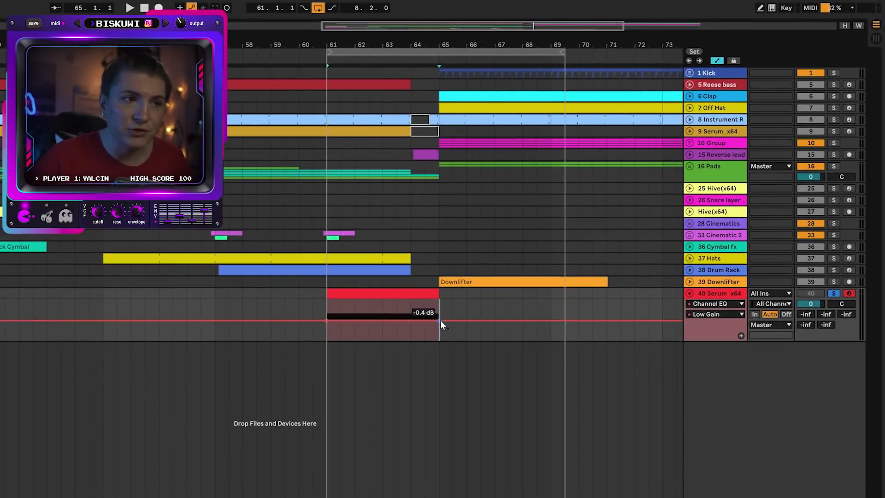
{"action": "left_click_drag", "start_coordinate": [582, 219], "coordinate": [582, 224]}
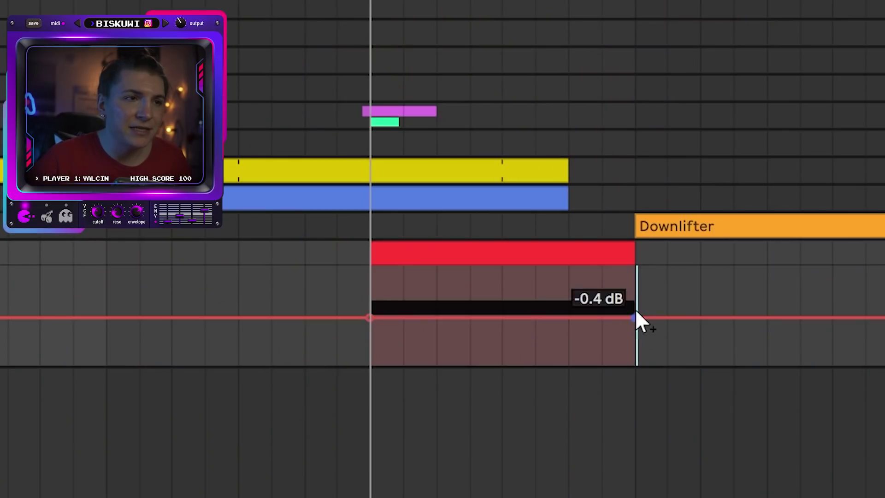
{"action": "left_click_drag", "start_coordinate": [636, 318], "coordinate": [634, 345]}
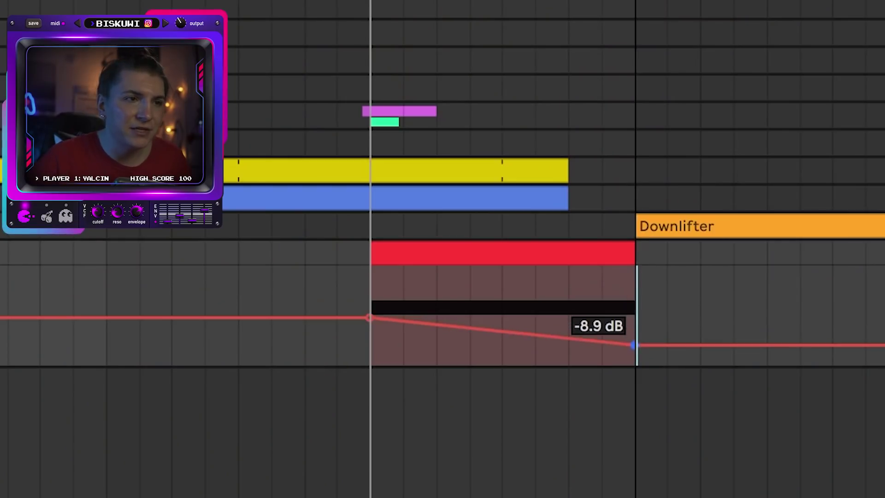
{"action": "right_click", "coordinate": [634, 345]}
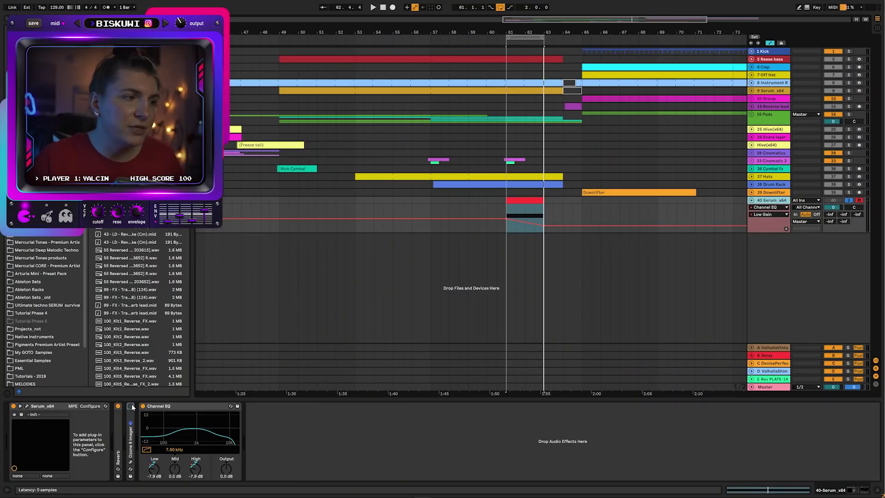
Step: Turn on the Ozone 9 Imager on the 40 Serum track and adjust its band width
{"action": "left_click", "coordinate": [131, 405]}
{"action": "left_click_drag", "start_coordinate": [389, 226], "coordinate": [389, 229]}
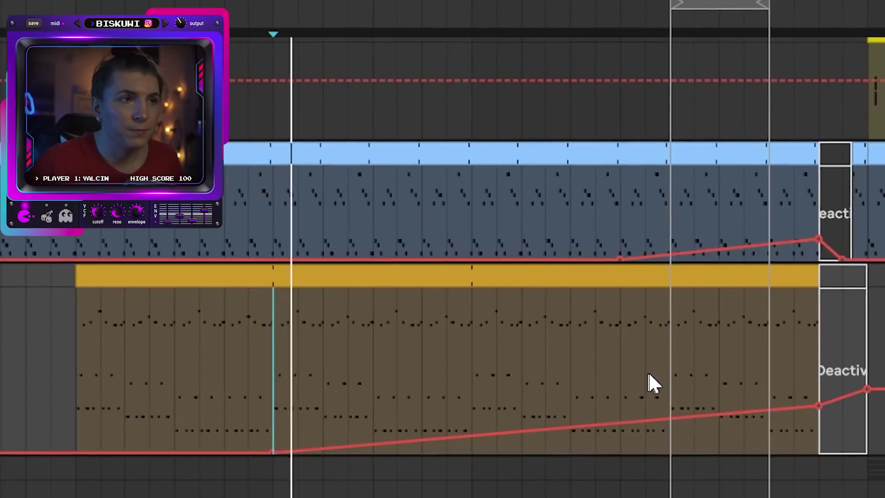
Step: Listen to the 9 Serum arp's rising automation at several points and examine its oscillator settings in the synth
{"action": "left_click", "coordinate": [530, 371]}
{"action": "left_click", "coordinate": [672, 349]}
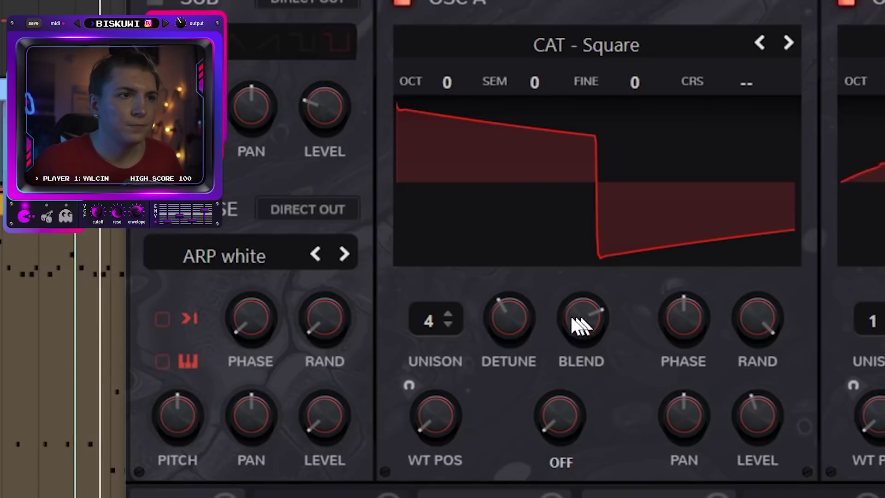
{"action": "left_click_drag", "start_coordinate": [458, 182], "coordinate": [458, 232]}
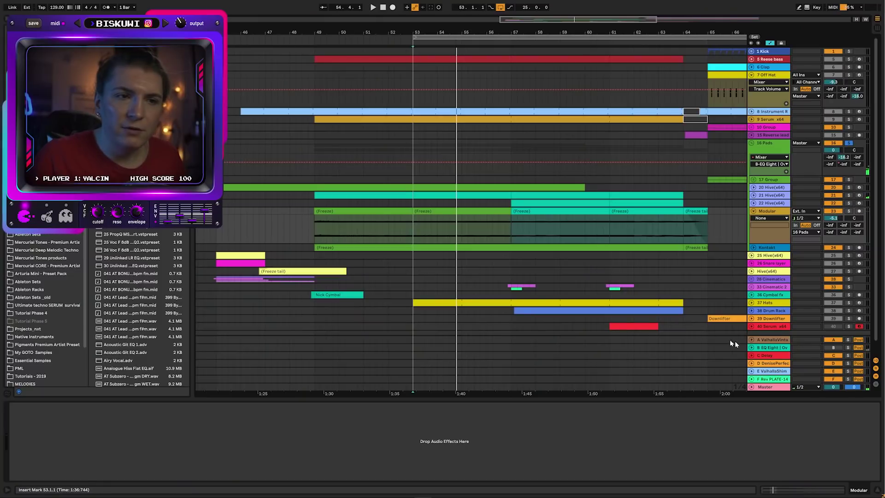
Step: Raise the Pads group's send B automation around bar 64 and reshape the peak of its ValhallaShimmer send automation
{"action": "left_click", "coordinate": [771, 348]}
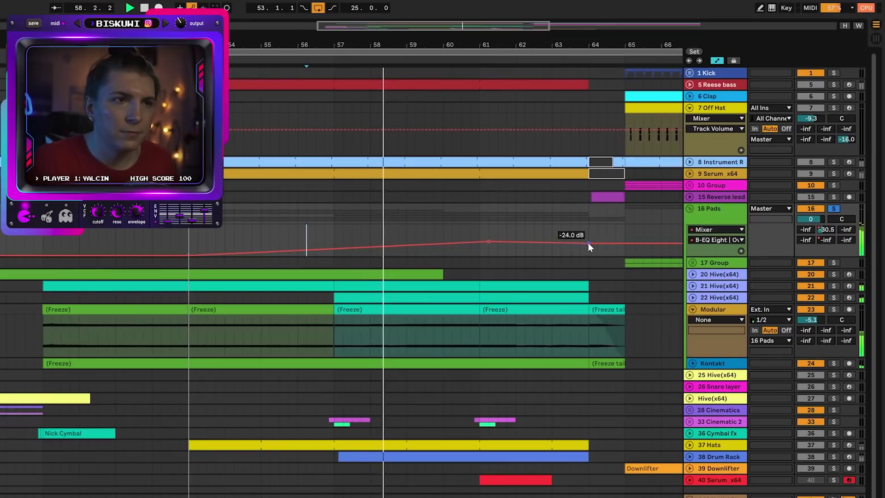
{"action": "left_click_drag", "start_coordinate": [588, 241], "coordinate": [588, 238]}
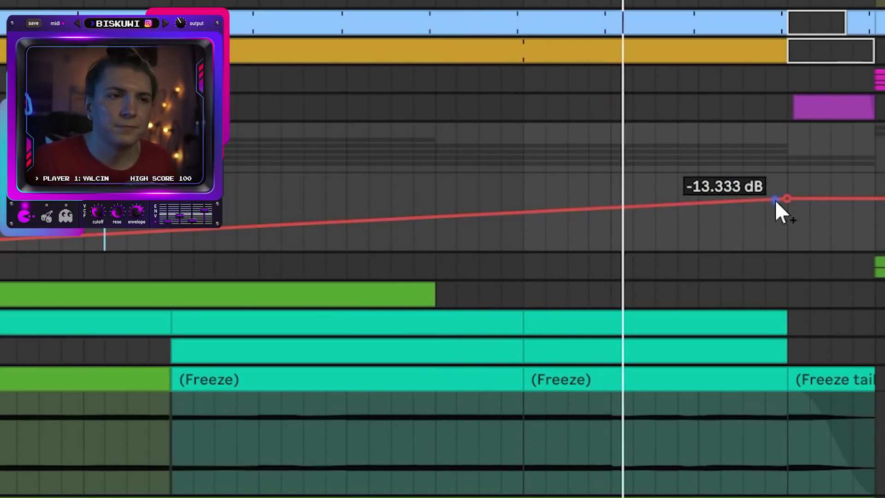
{"action": "left_click_drag", "start_coordinate": [788, 199], "coordinate": [788, 194]}
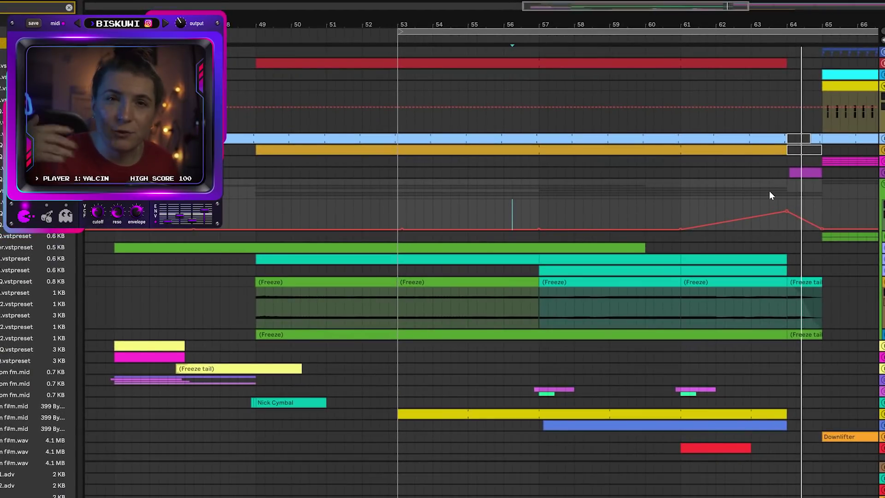
{"action": "left_click", "coordinate": [768, 204]}
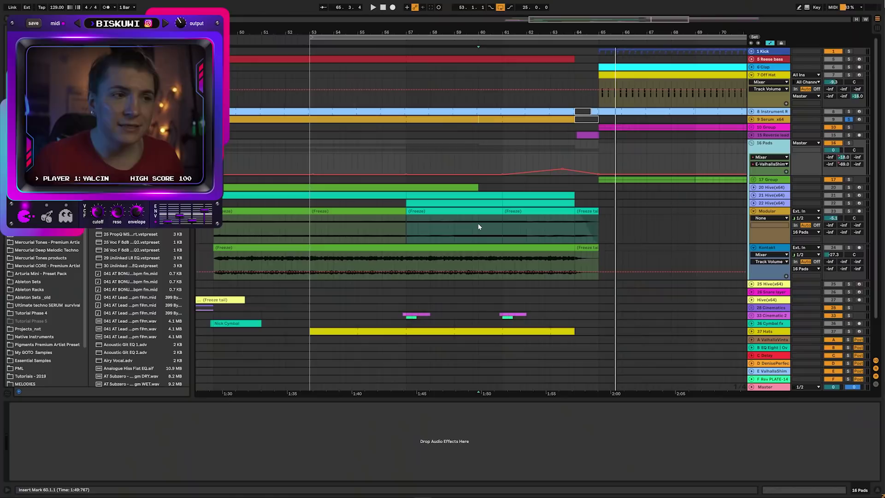
Step: Play the Kontakt pad layer from around bar 55 and review its effects chain
{"action": "left_click", "coordinate": [364, 265]}
{"action": "key", "text": "space"}
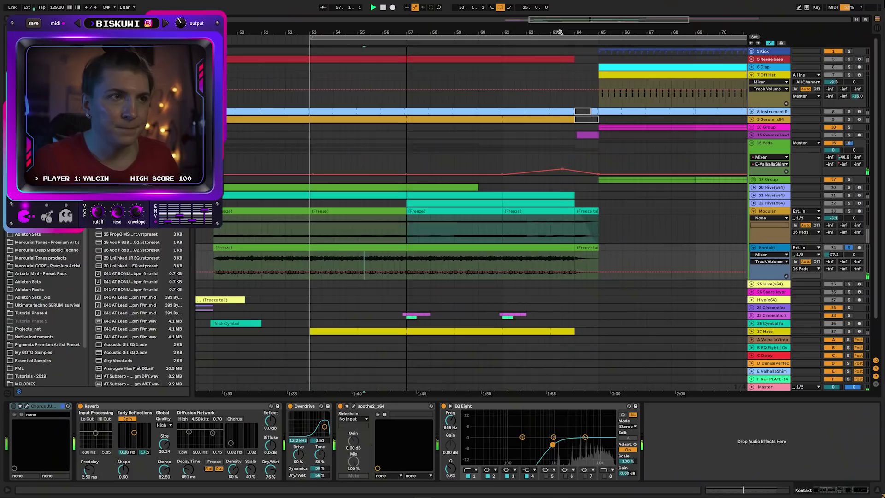
{"action": "left_click_drag", "start_coordinate": [560, 32], "coordinate": [559, 21]}
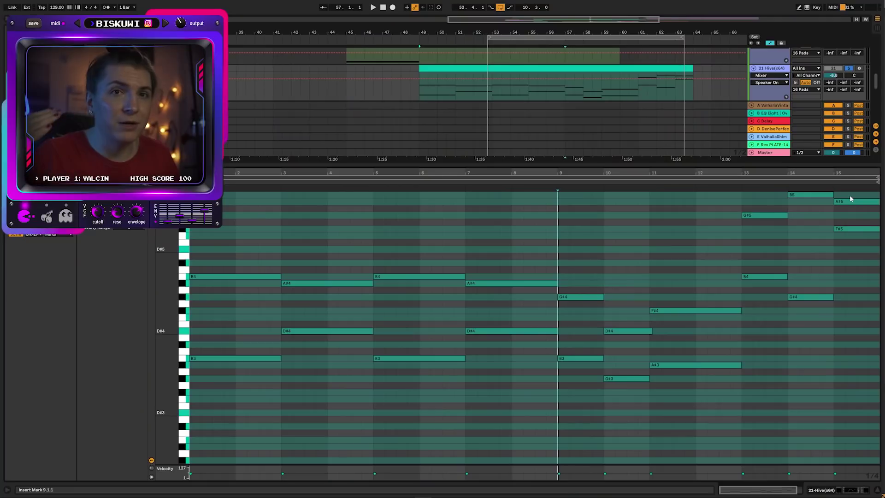
Step: Play the Hive pad layers and set the arrangement loop to start at 52.4.1 with a length of 12.3.0
{"action": "key", "text": "space"}
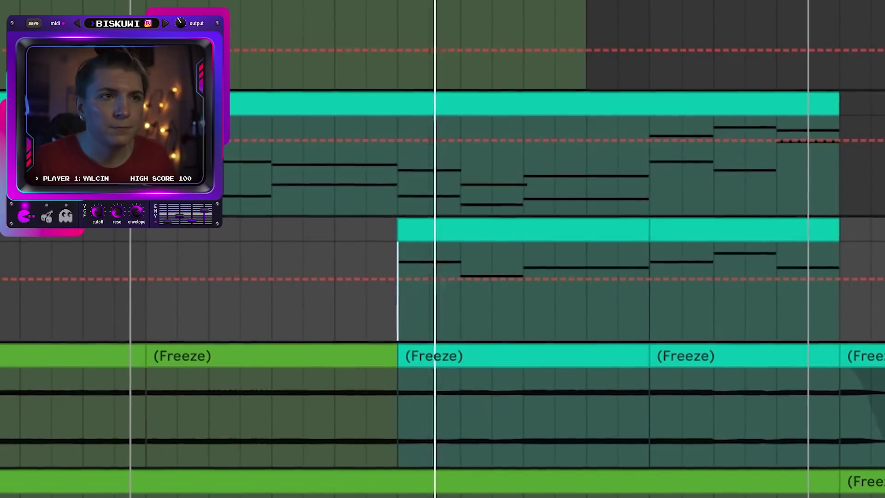
{"action": "left_click_drag", "start_coordinate": [132, 290], "coordinate": [880, 290]}
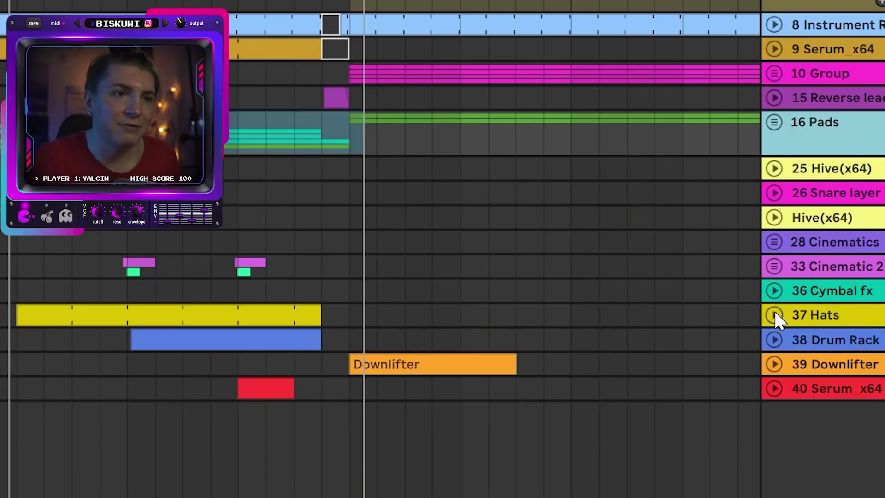
Step: Inspect the 37 Hats track's devices and ShaperBox 2 plug-in, and listen to its rising noise mix automation at several points
{"action": "left_click", "coordinate": [774, 313]}
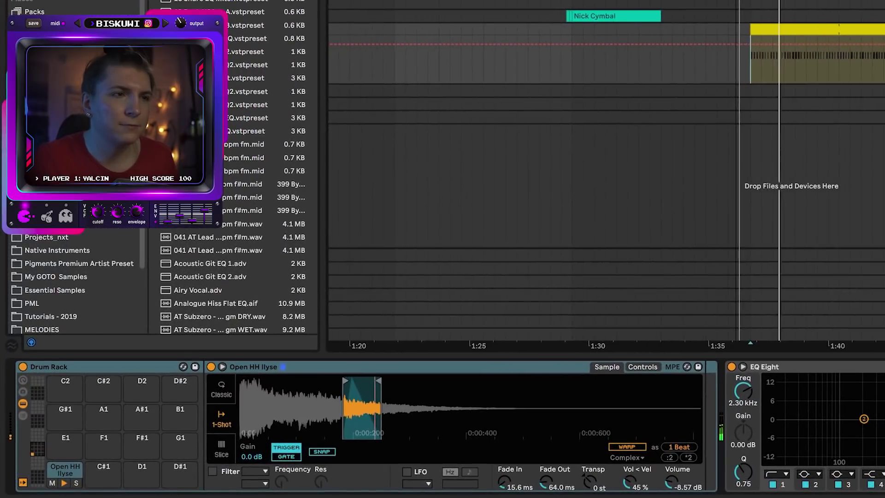
{"action": "key", "text": "minus"}
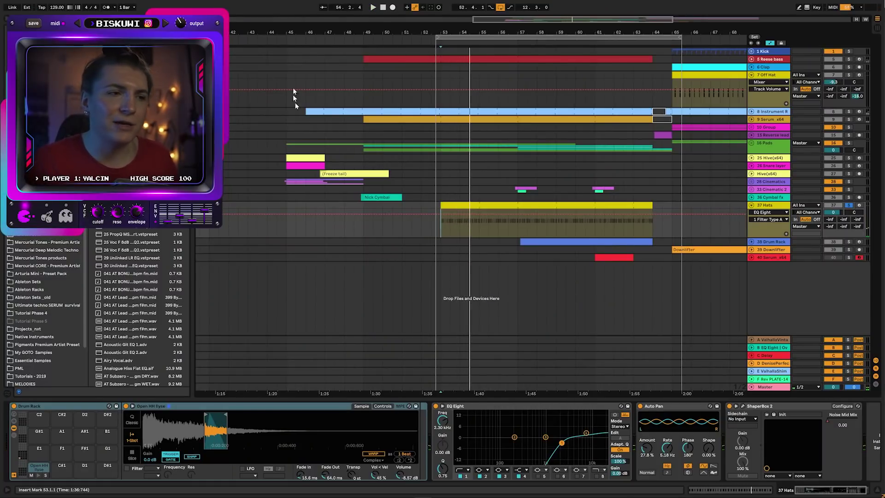
{"action": "left_click", "coordinate": [742, 406]}
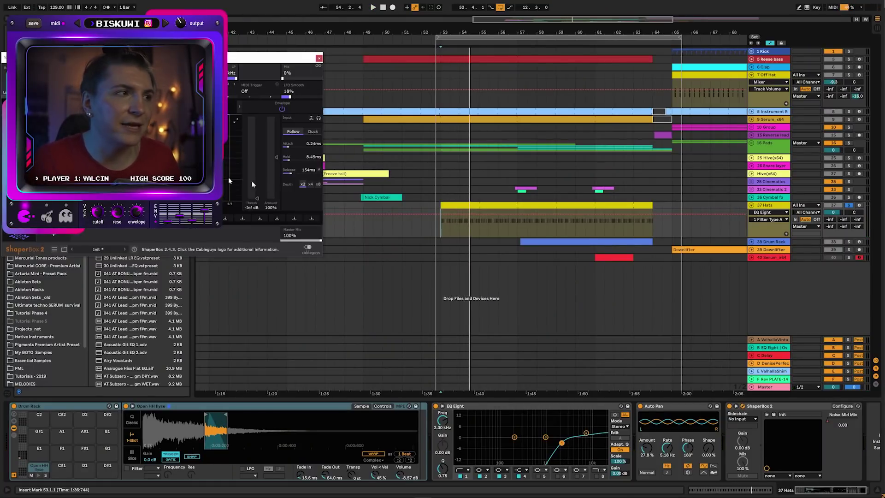
{"action": "left_click_drag", "start_coordinate": [310, 60], "coordinate": [870, 11]}
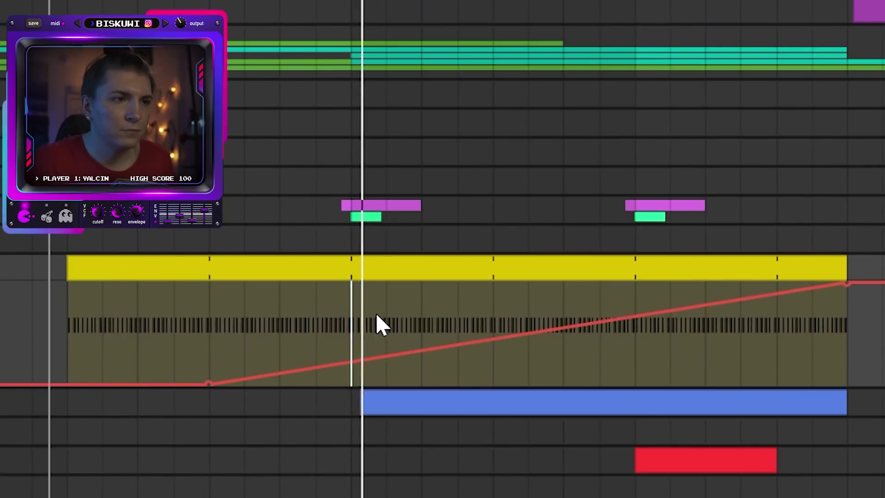
{"action": "left_click", "coordinate": [557, 357]}
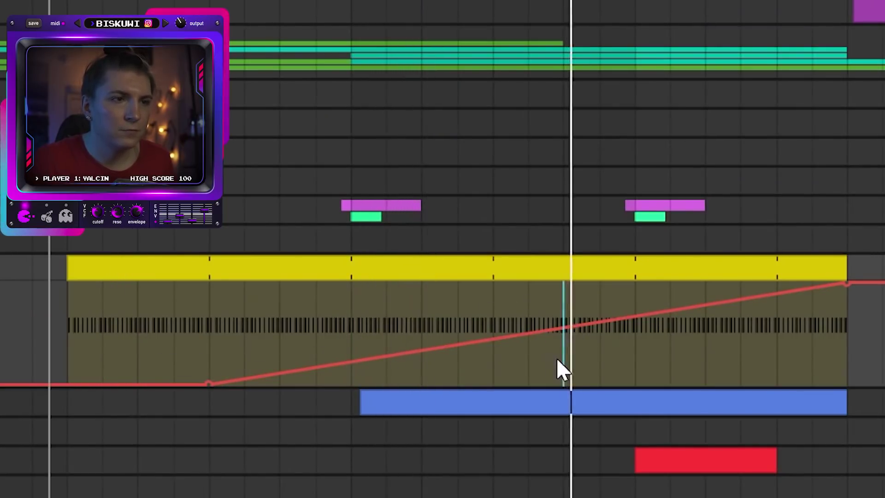
{"action": "left_click", "coordinate": [769, 328]}
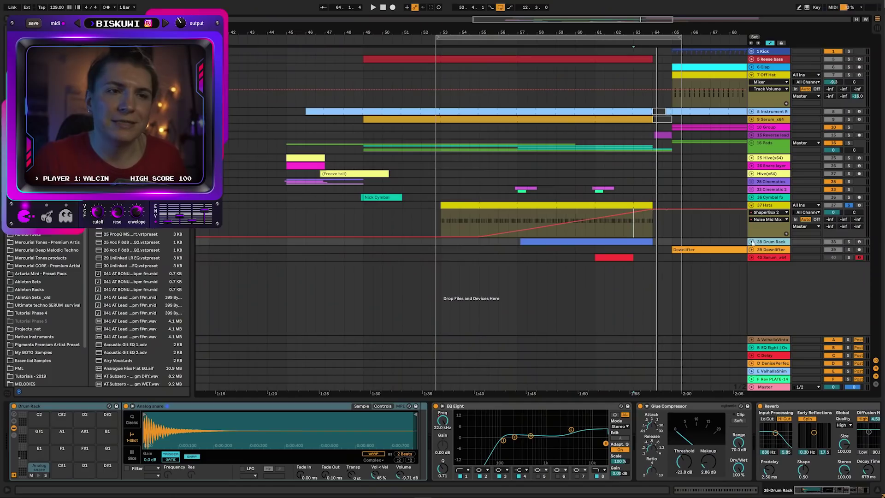
Step: Expand the 38 Drum Rack track and examine its snare clip's notes and device chain
{"action": "left_click", "coordinate": [752, 242]}
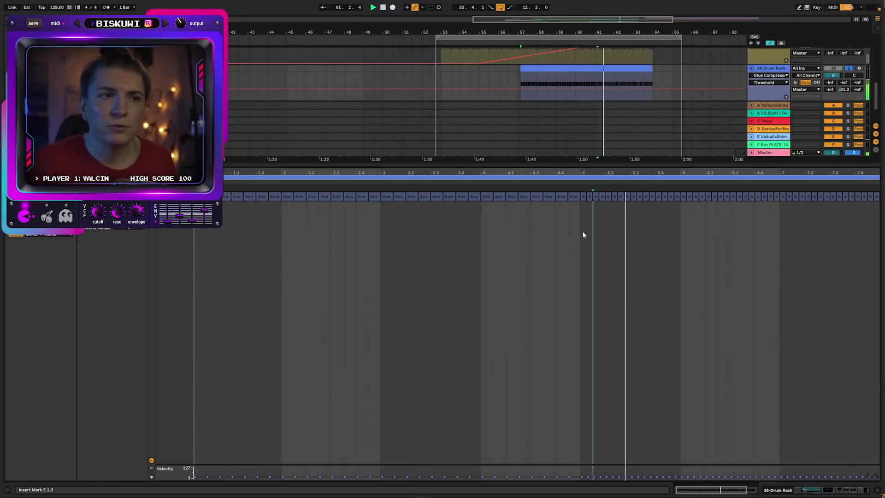
{"action": "key", "text": "shift+Tab"}
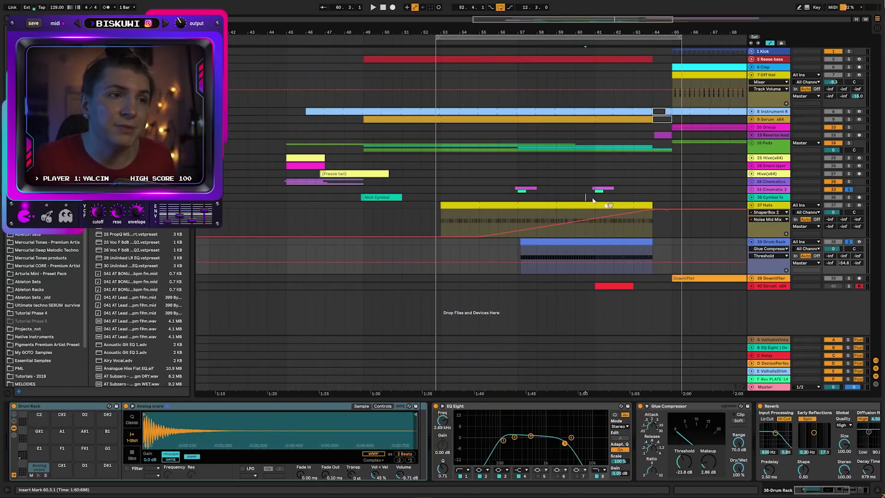
{"action": "left_click", "coordinate": [595, 205]}
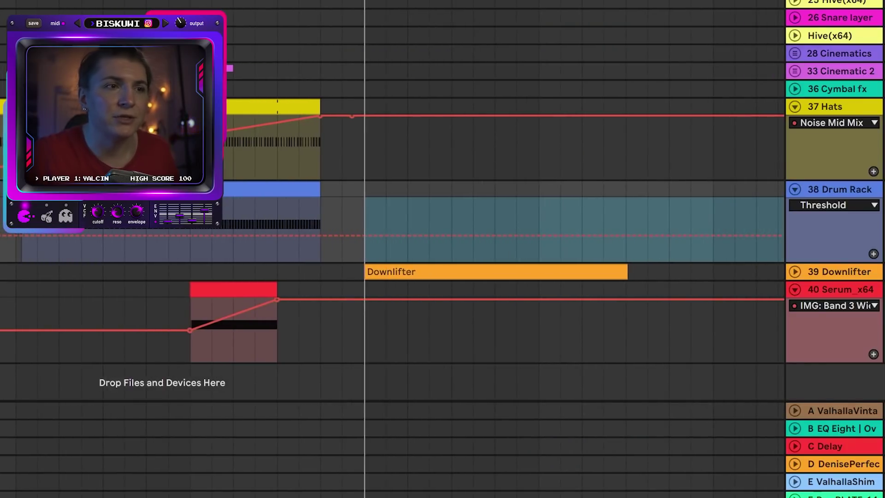
Step: Expand the Downlifter track and try to add a volume automation point on the Reverse lead clip before bar 65
{"action": "left_click", "coordinate": [794, 271]}
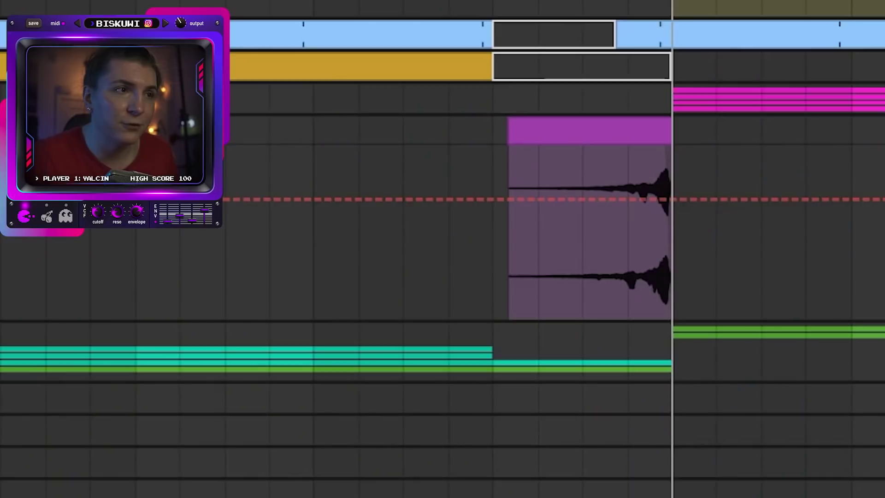
{"action": "left_click", "coordinate": [563, 200]}
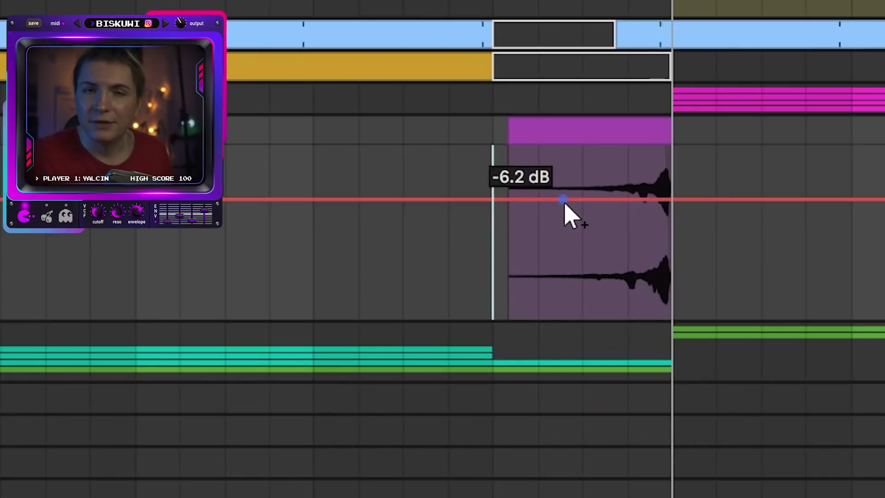
{"action": "left_click_drag", "start_coordinate": [564, 203], "coordinate": [576, 204]}
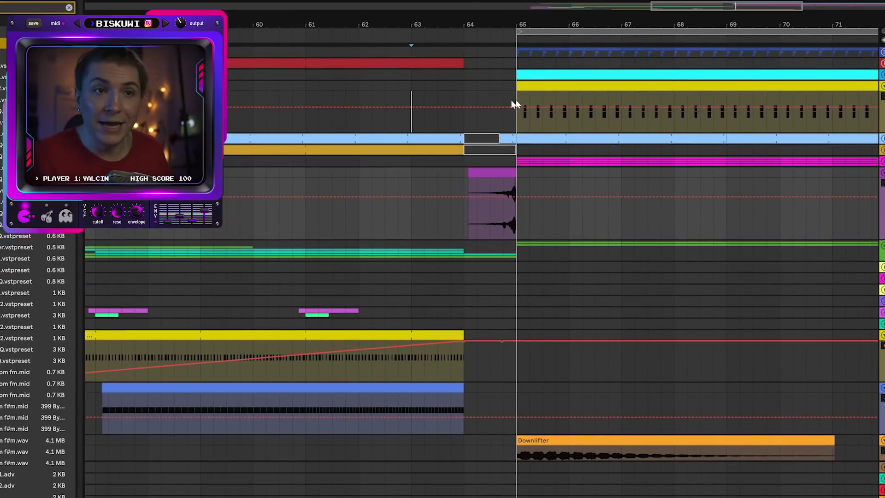
Step: Expand the 8 Instrument Rack track, toggle its short clip just before bar 65, and play the transition into the drop
{"action": "key", "text": "space"}
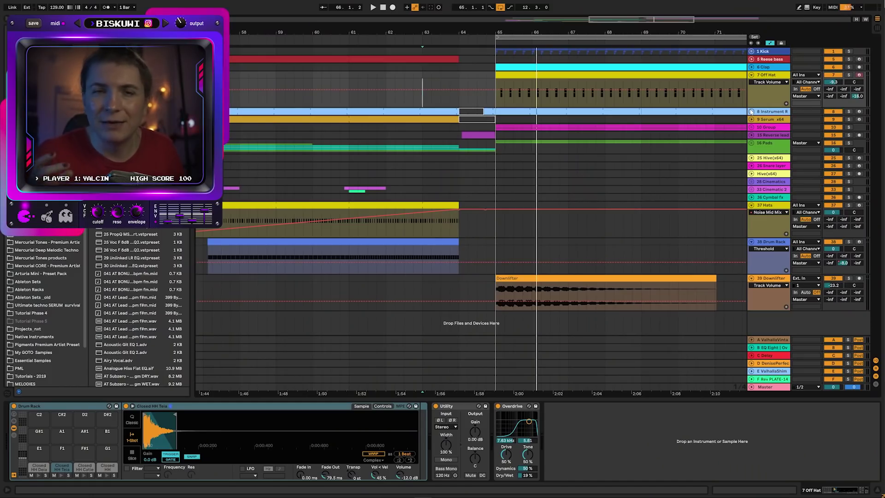
{"action": "left_click", "coordinate": [751, 111]}
{"action": "key", "text": "0"}
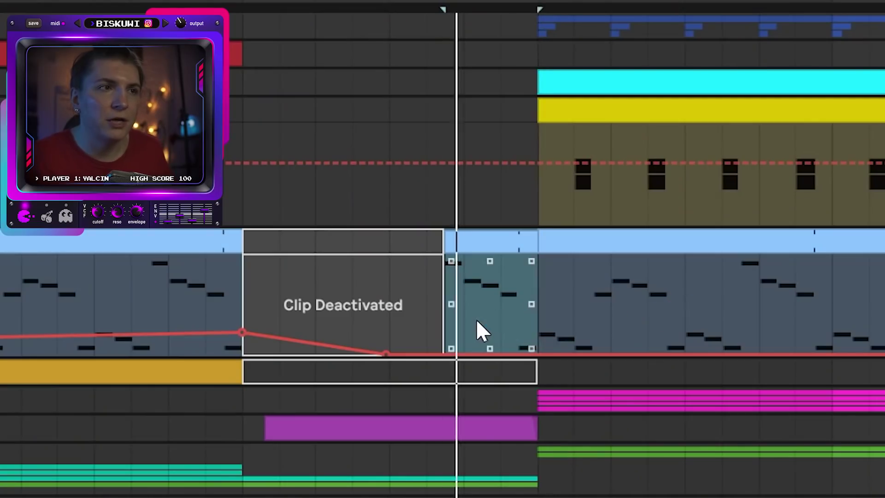
{"action": "key", "text": "space"}
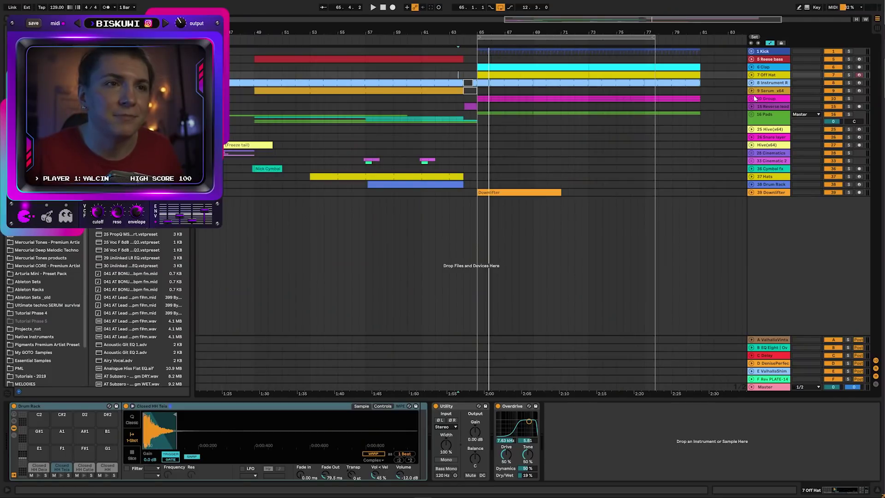
Step: Expand the 10 Group and review the Serum plug-in of its first lead track, closing the plug-in window when done
{"action": "left_click", "coordinate": [752, 98]}
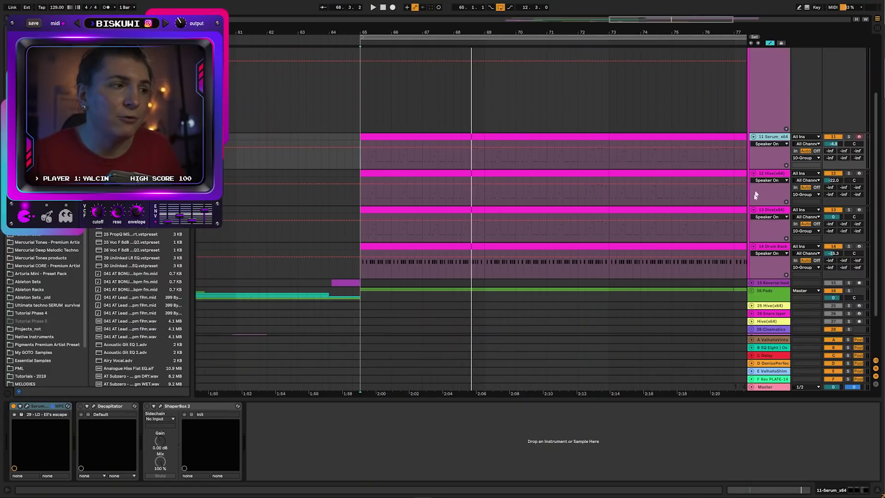
{"action": "key", "text": "ctrl+alt+p"}
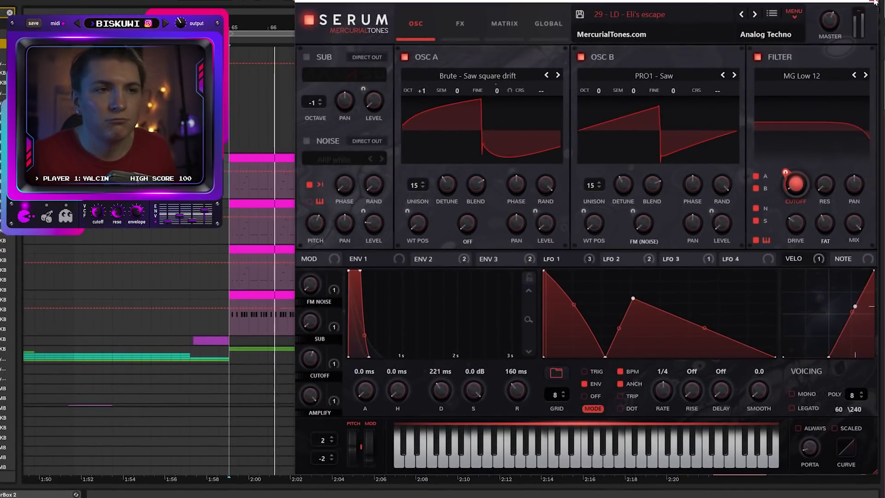
{"action": "key", "text": "ctrl+alt+p"}
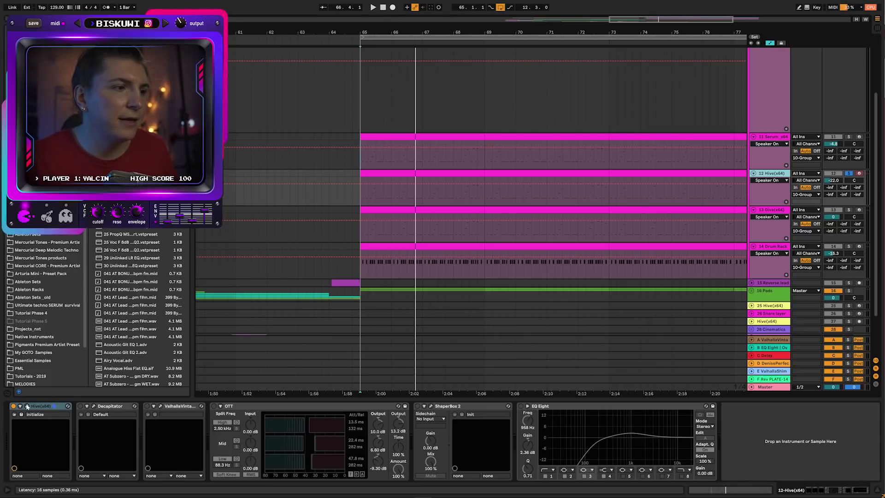
Step: Review the Hive plug-in on the 12 Hive track, close it, and bring up the Diva plug-in on the 13 Diva track
{"action": "left_click", "coordinate": [26, 407]}
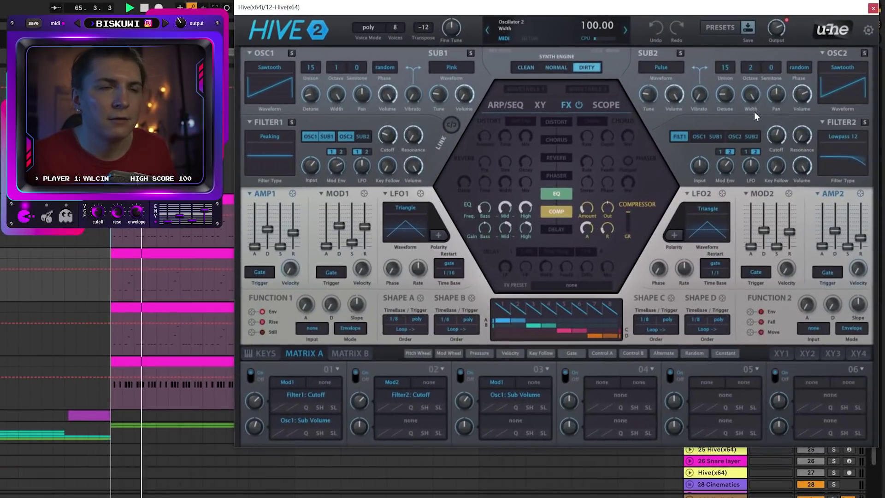
{"action": "left_click", "coordinate": [873, 9]}
{"action": "left_click", "coordinate": [27, 407]}
{"action": "left_click_drag", "start_coordinate": [424, 45], "coordinate": [817, 16]}
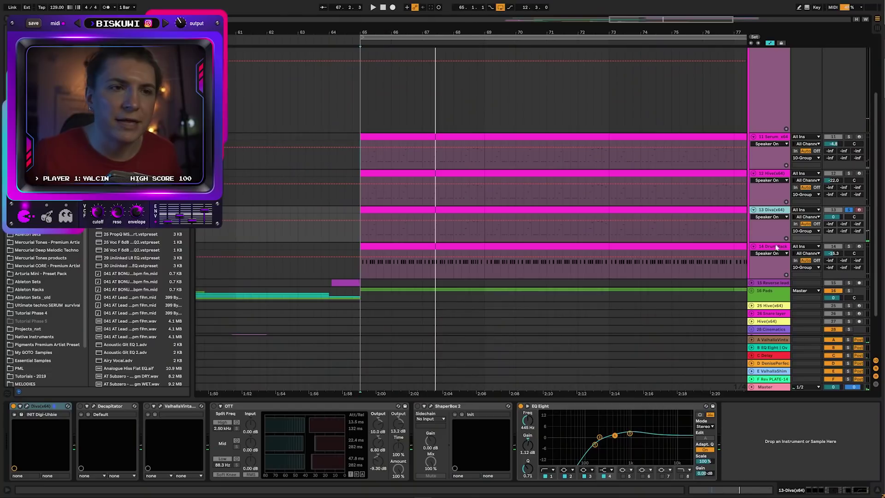
Step: Select the 14 Drum Rack track and review the sample waveform and settings of its 3-F pad
{"action": "left_click", "coordinate": [792, 247]}
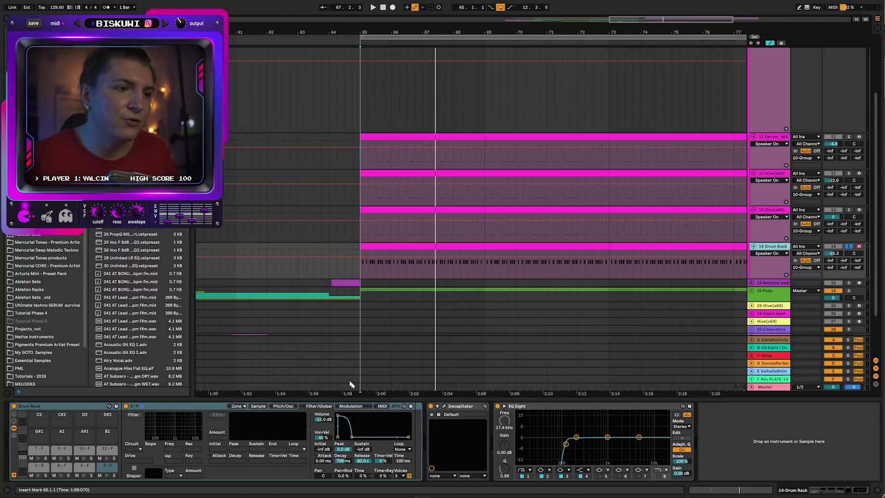
{"action": "left_click", "coordinate": [254, 406]}
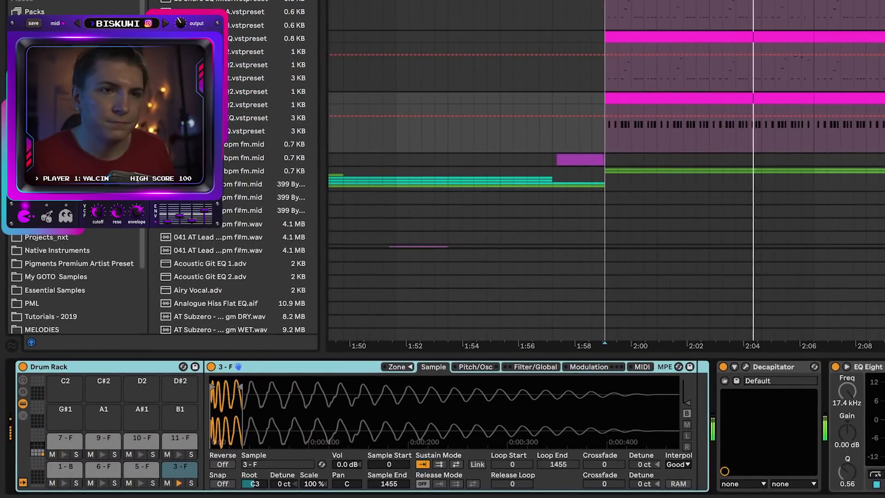
{"action": "left_click", "coordinate": [583, 169]}
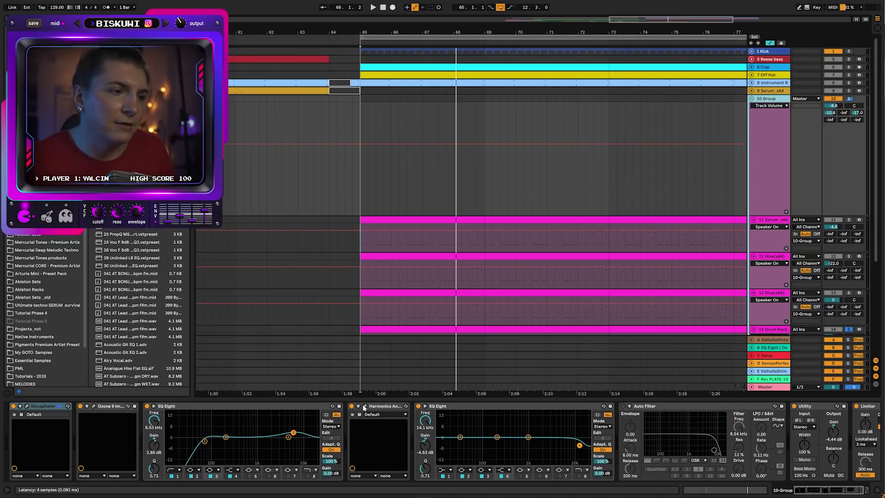
Step: Review the 10 Group effect chain through to its Limiter, and bring up FabFilter Pro-L 2 on the Master track
{"action": "left_click_drag", "start_coordinate": [820, 494], "coordinate": [839, 491]}
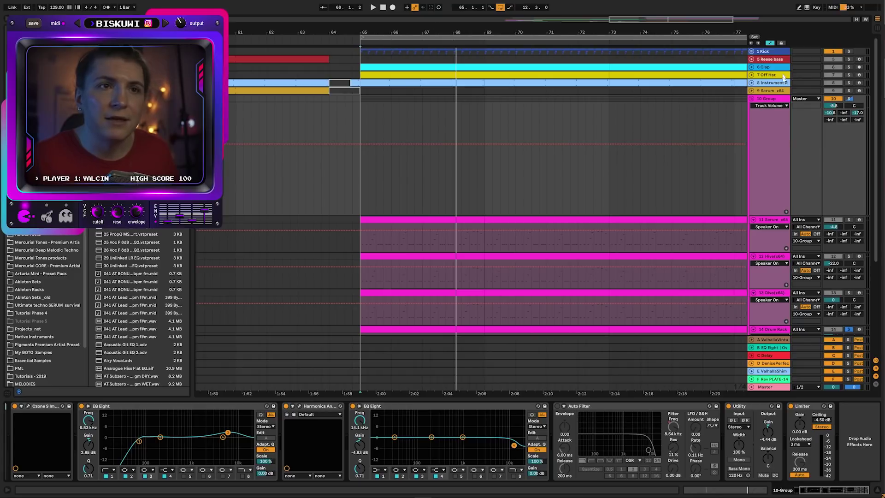
{"action": "key", "text": "space"}
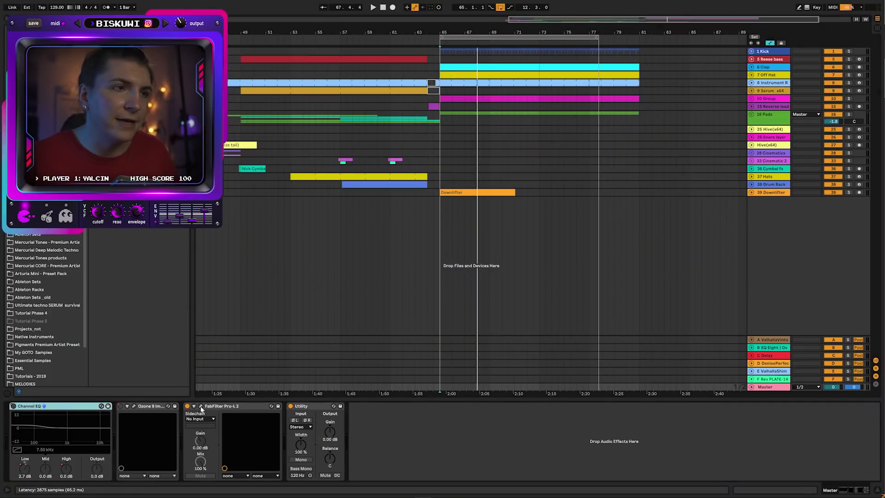
{"action": "left_click", "coordinate": [201, 406]}
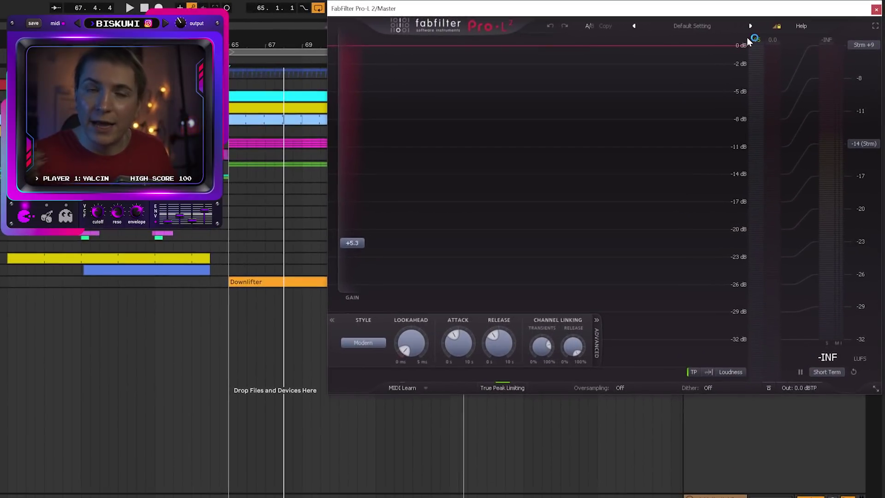
Step: Play the arrangement through the build-up into the drop while looking over the cinematics, pads, drums, bass and layered lead tracks
{"action": "key", "text": "space"}
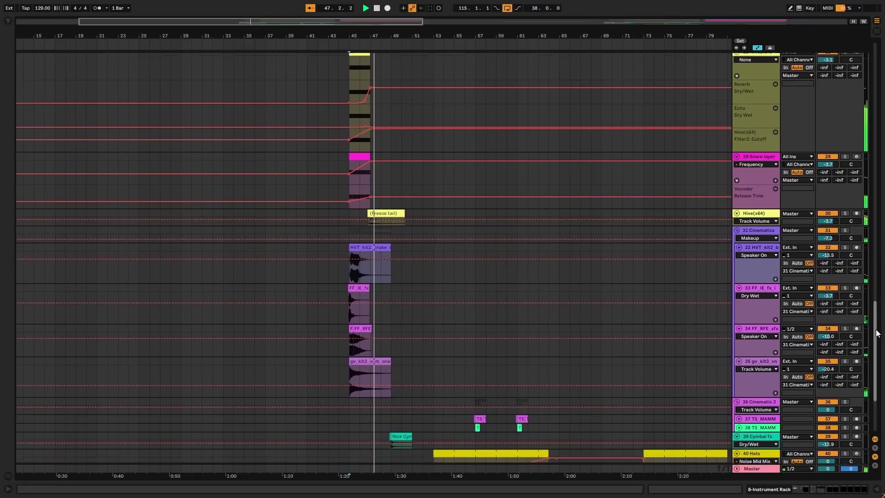
{"action": "left_click_drag", "start_coordinate": [877, 333], "coordinate": [880, 367]}
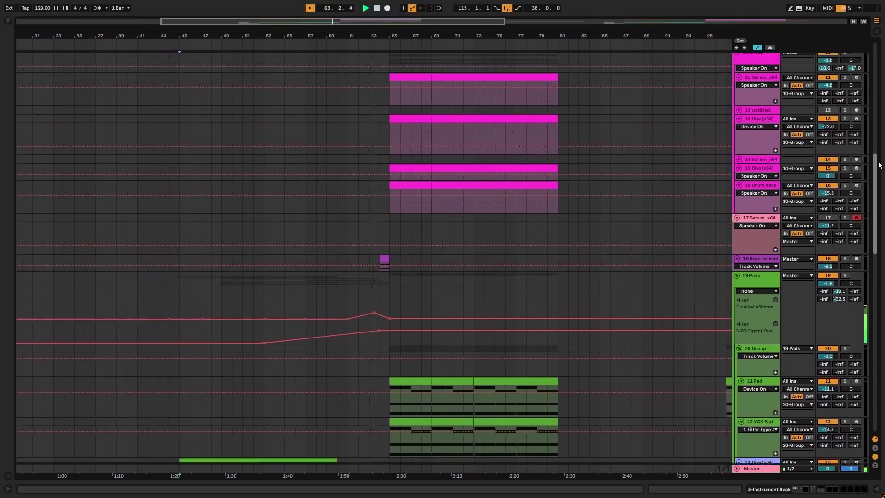
{"action": "left_click_drag", "start_coordinate": [878, 132], "coordinate": [878, 55]}
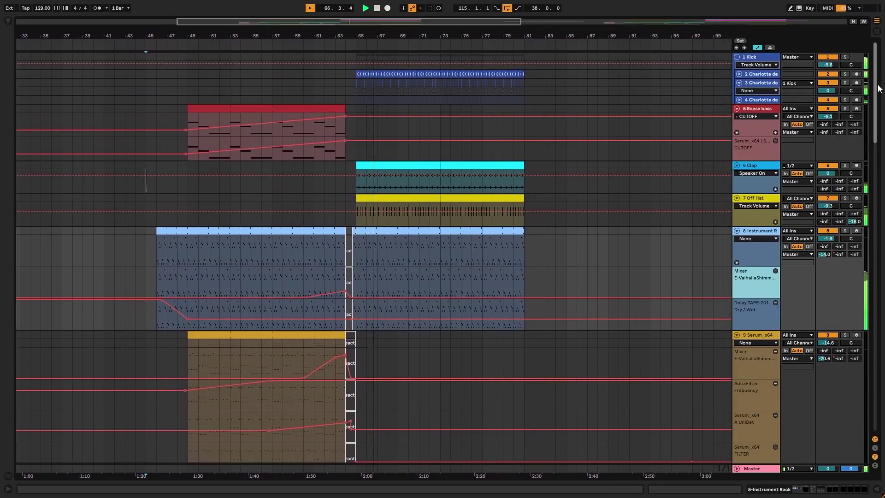
{"action": "left_click_drag", "start_coordinate": [877, 90], "coordinate": [880, 179]}
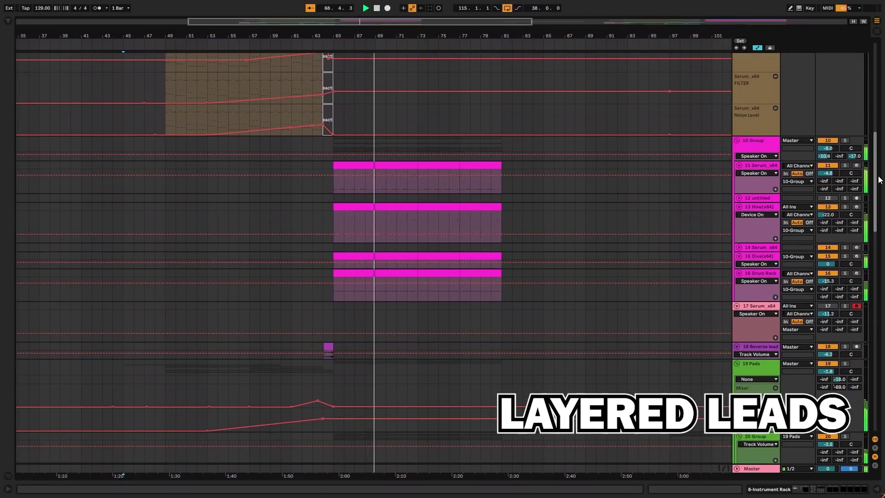